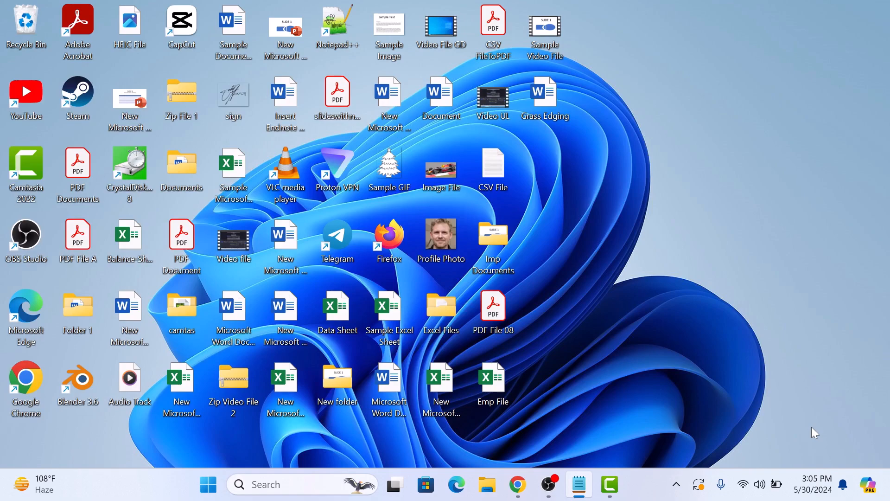
Begin a new upload via Create > Upload videos and pick the 'Video UL' file from the Desktop
left_click(517, 485)
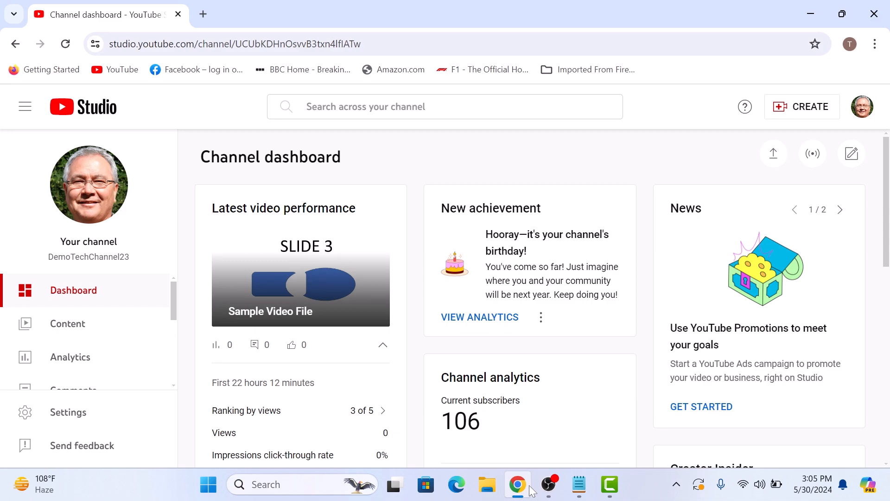
left_click(805, 106)
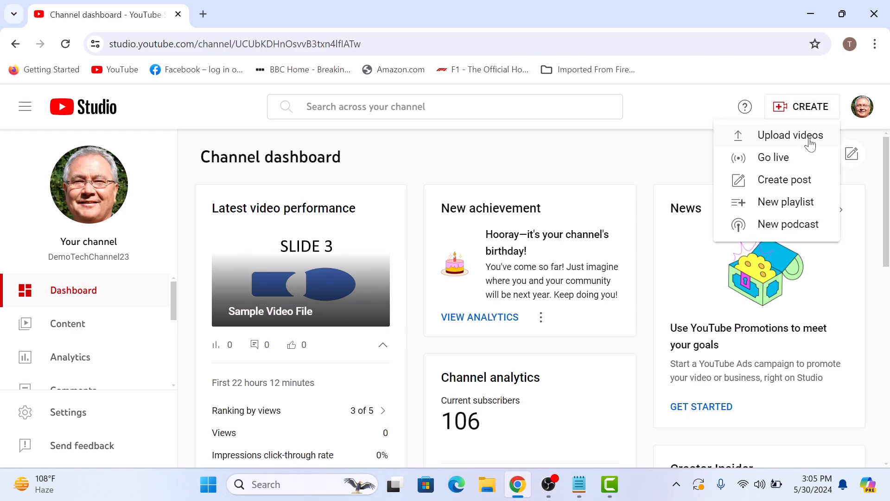
left_click(808, 143)
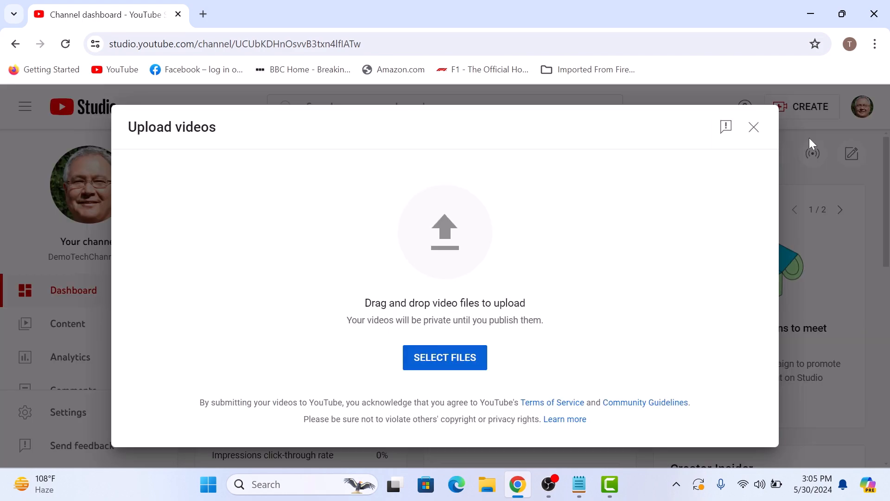
left_click(458, 359)
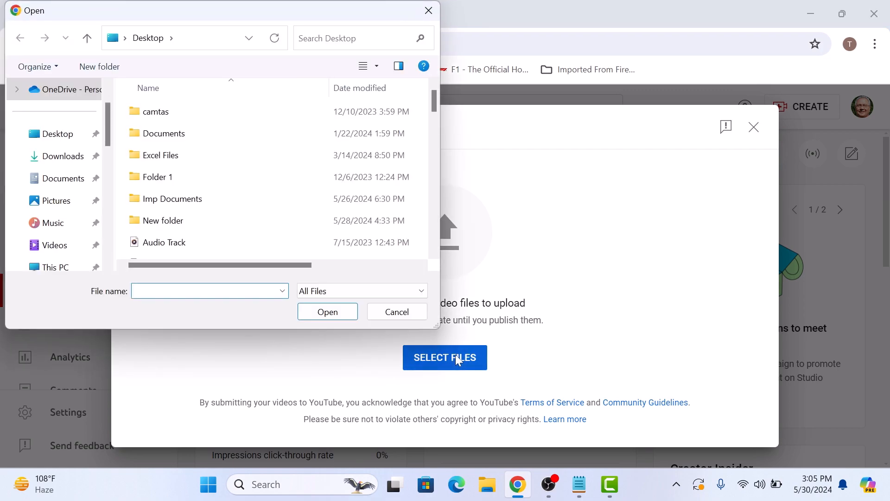
left_click(328, 312)
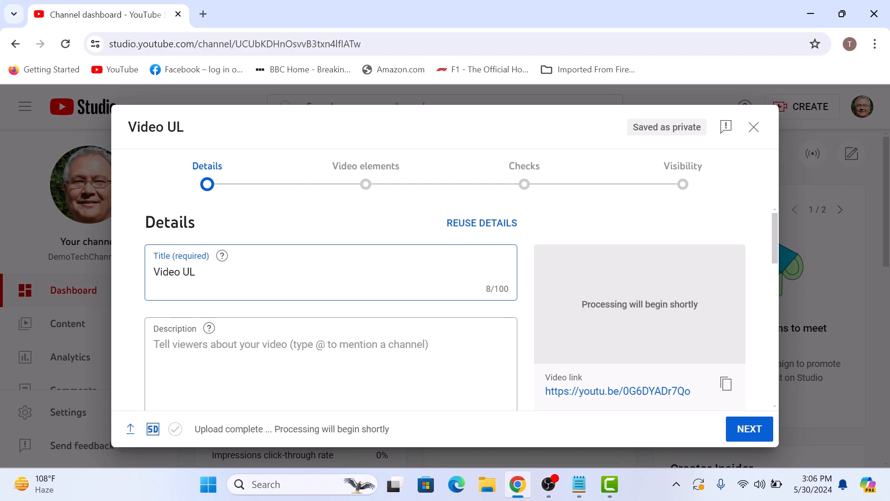
Advance through Details, Video elements and Checks to reach the Visibility page
left_click(751, 435)
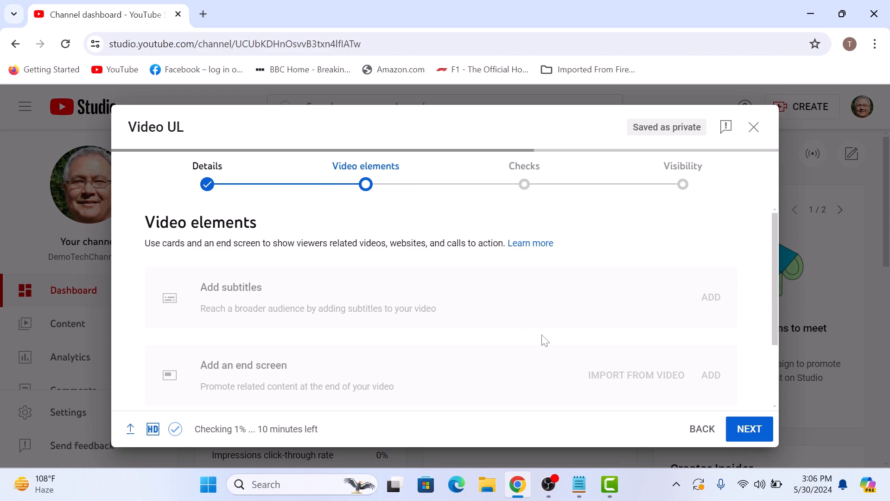
left_click(750, 430)
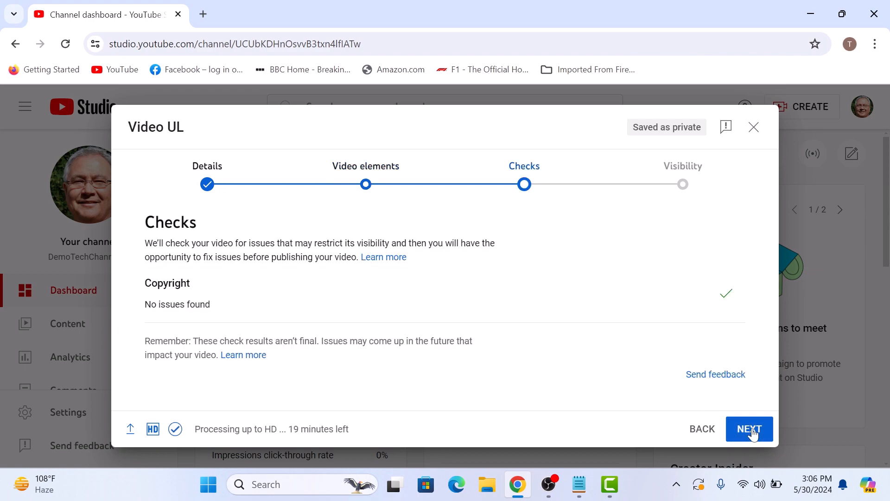
left_click(749, 429)
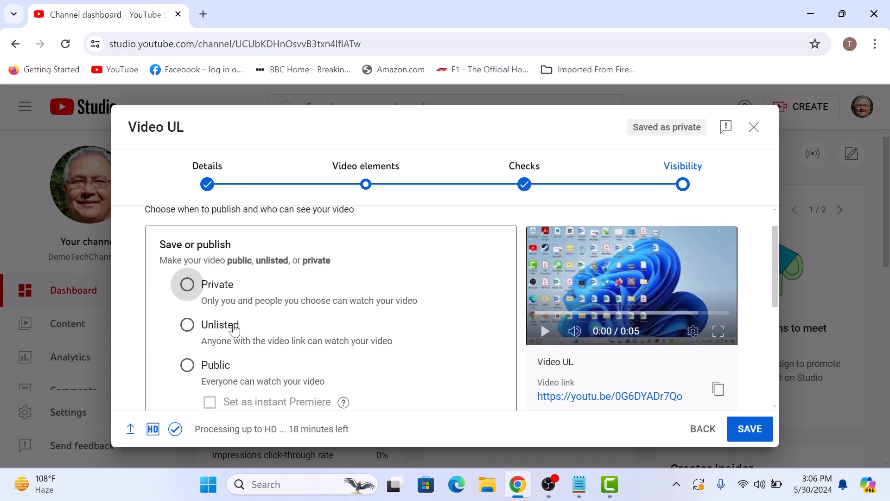
Set visibility to Unlisted and save to publish Video UL
left_click(188, 327)
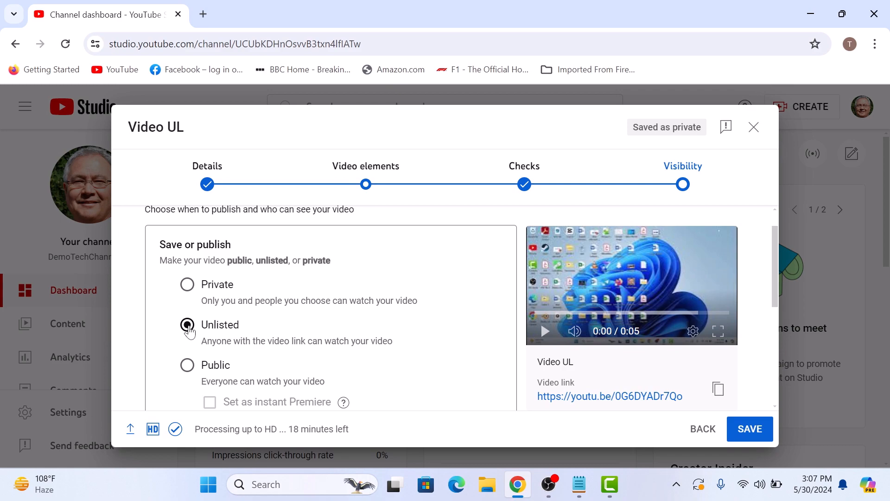
left_click(749, 428)
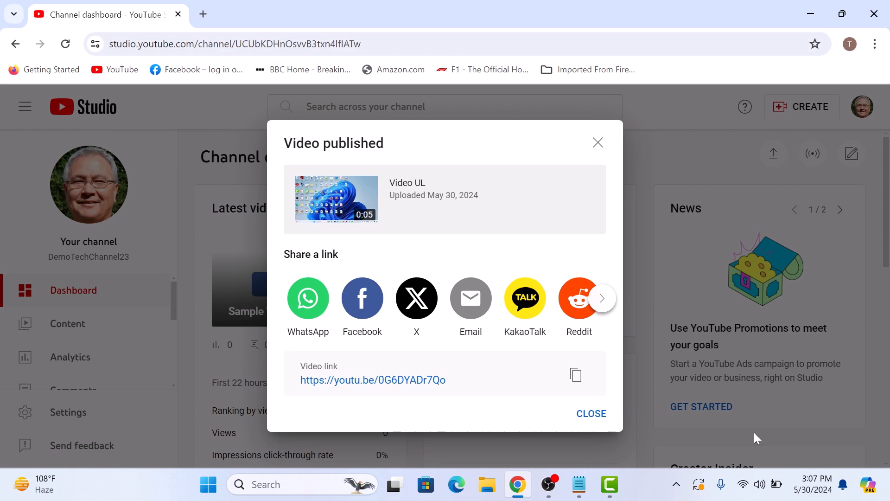
Close the Video published notice and go to the Content list showing Video UL as Unlisted
left_click(595, 413)
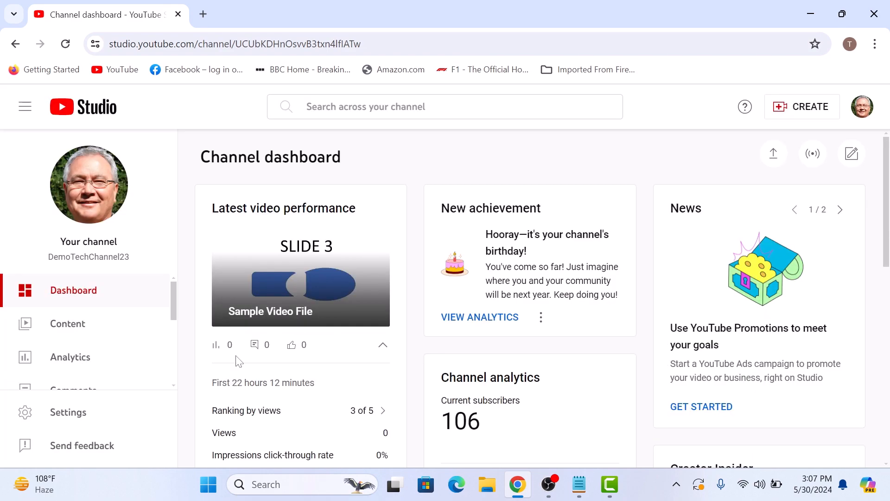
left_click(68, 323)
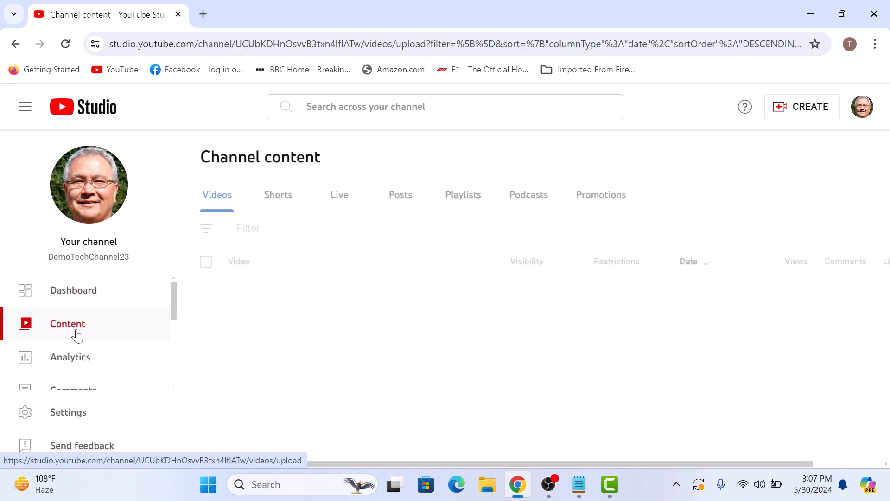